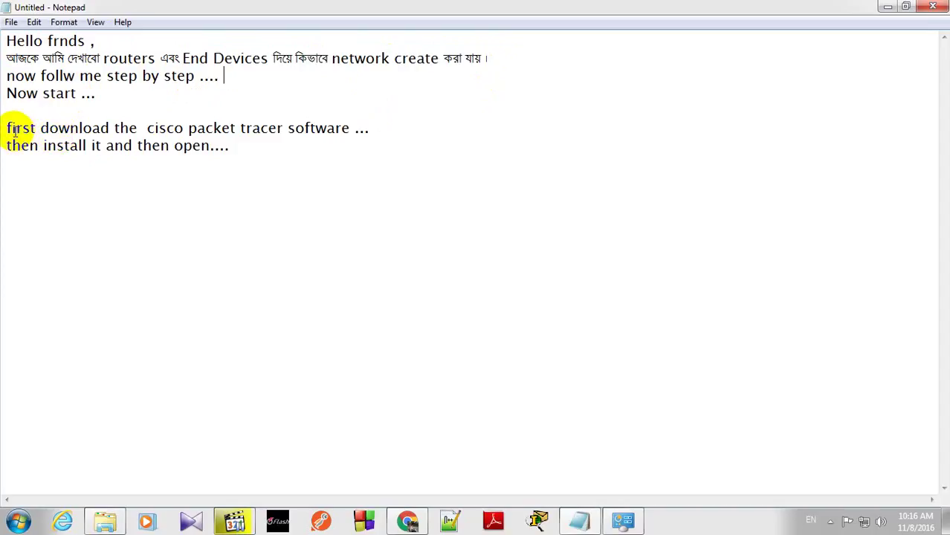
- Add the line "now i open it" beneath the download and install instructions in the notes
drag(11, 128, 285, 128)
click(120, 128)
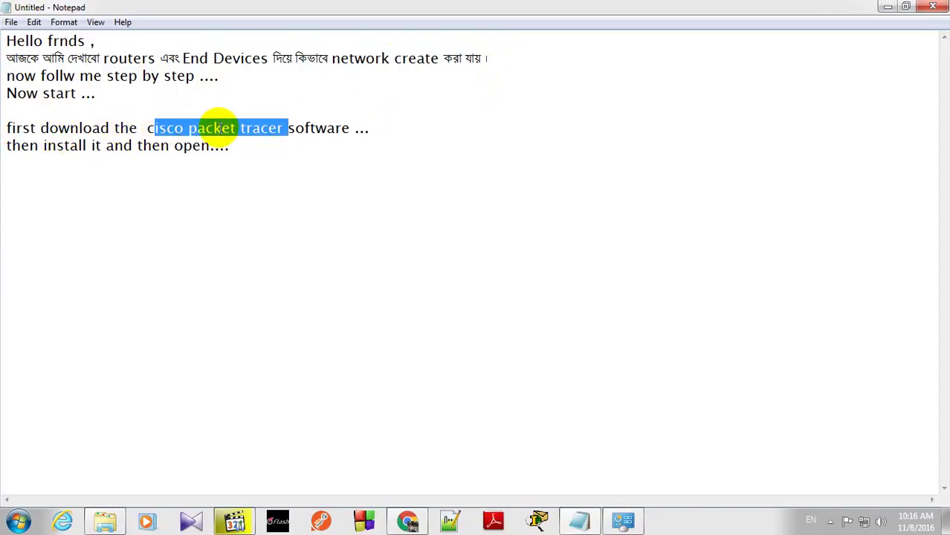
click(305, 128)
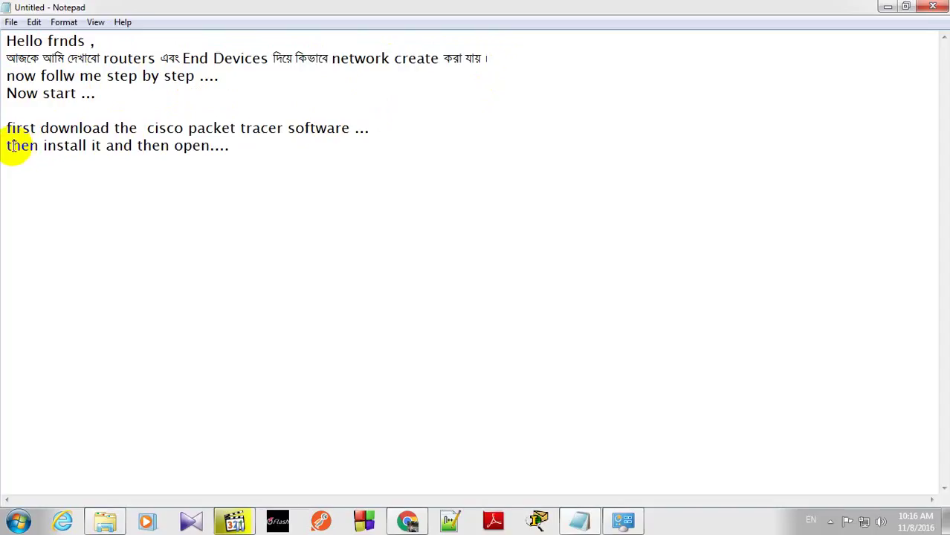
drag(12, 146, 202, 147)
click(223, 147)
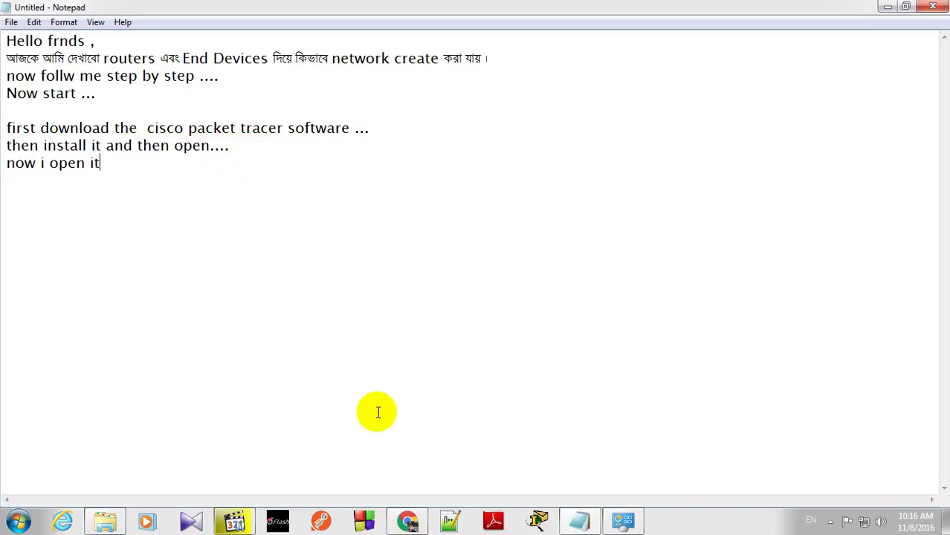
- Launch Cisco Packet Tracer maximized and place one 1841 router above two generic PCs in the workspace
click(538, 521)
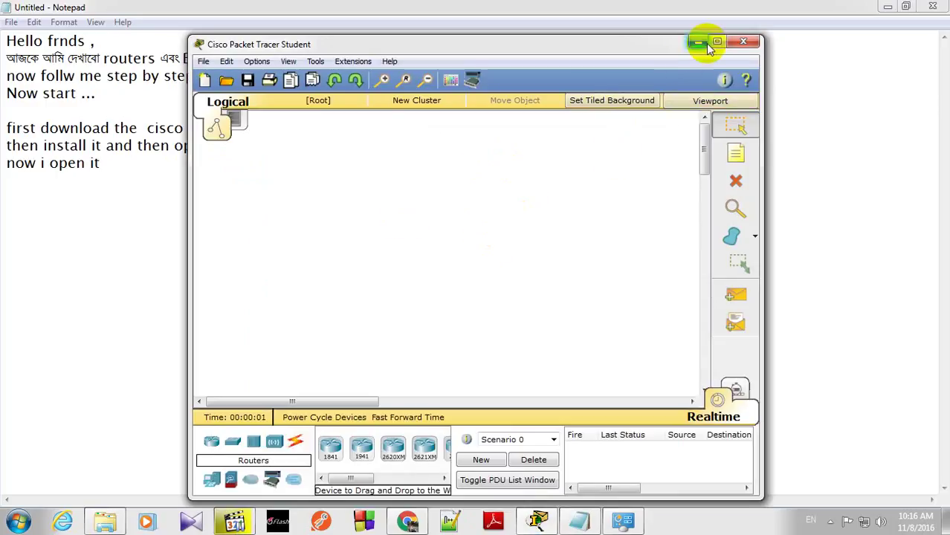
click(718, 42)
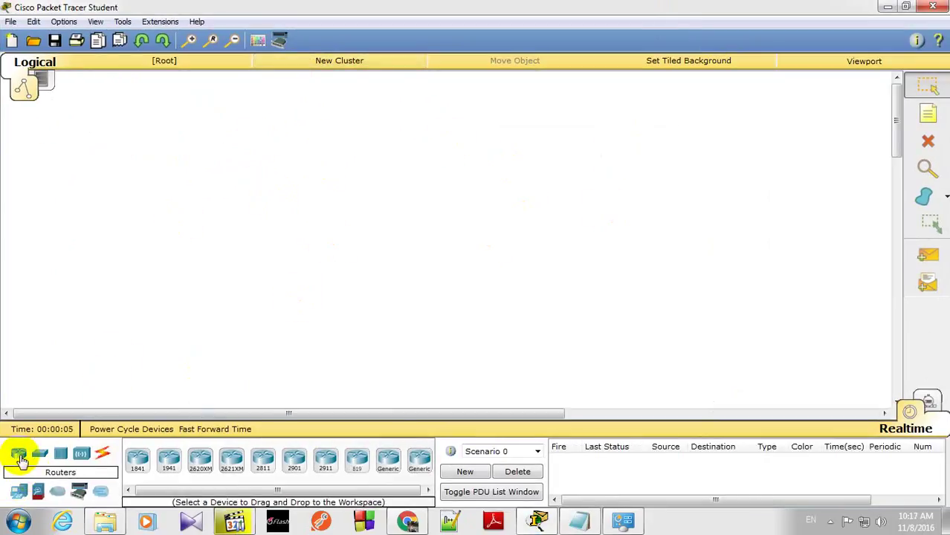
drag(139, 459, 425, 126)
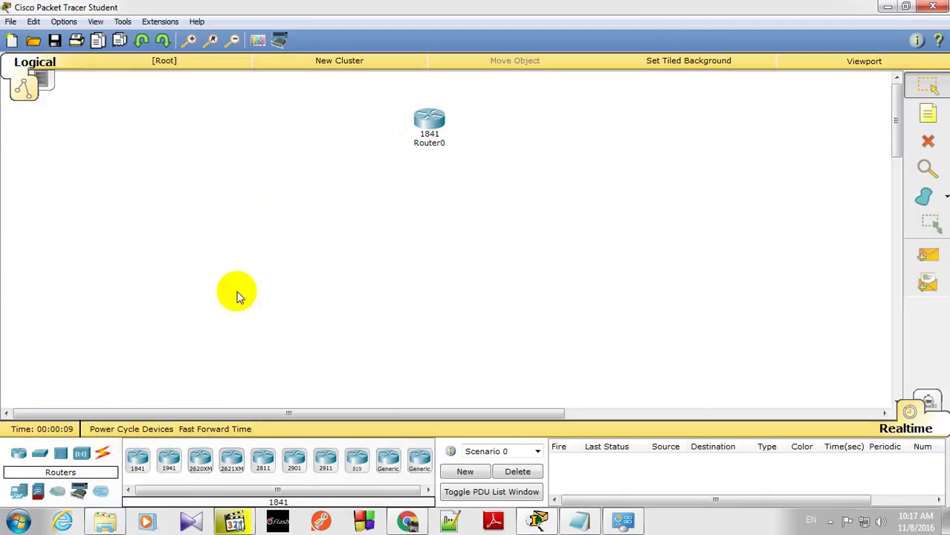
click(19, 492)
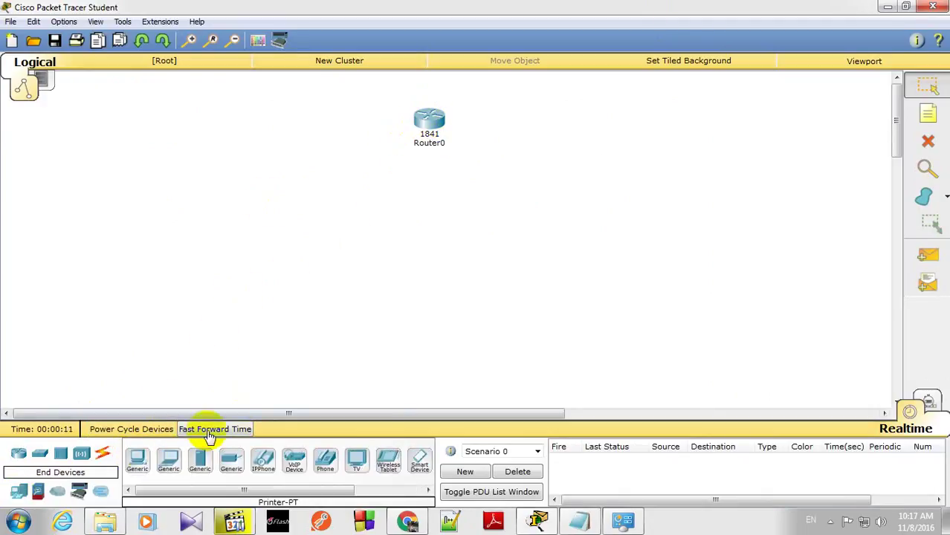
drag(136, 460, 299, 290)
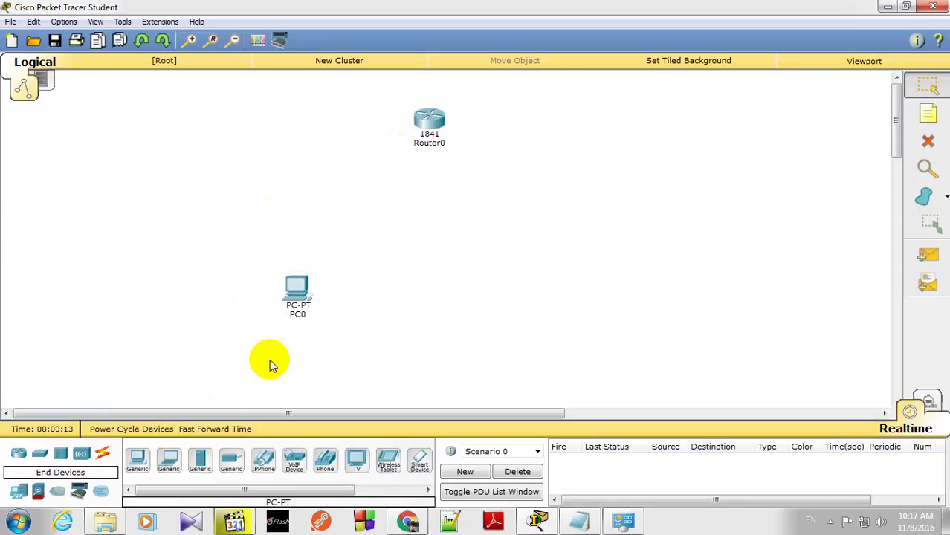
drag(137, 460, 541, 312)
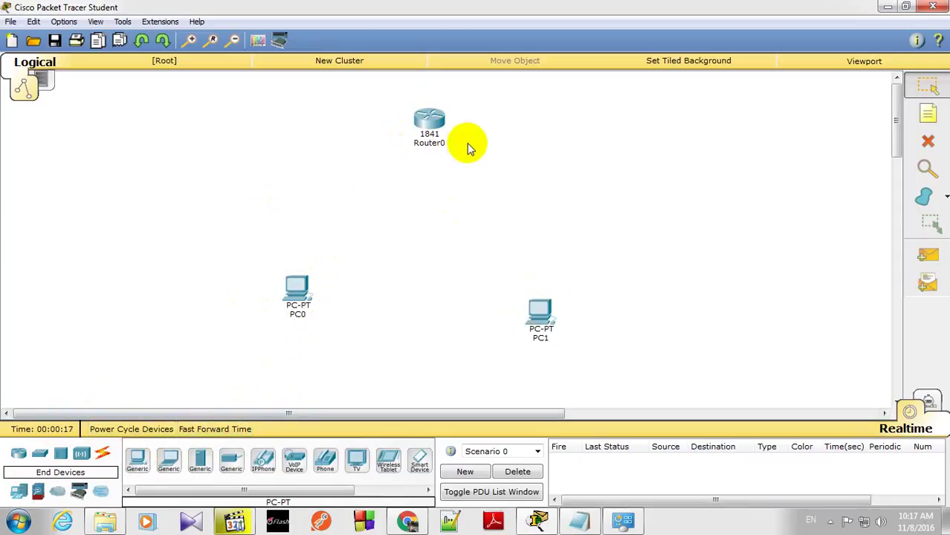
- Enable Router0's FastEthernet0/0 port and assign it IP address 192.168.1.1 with subnet mask 255.255.255.0
click(424, 119)
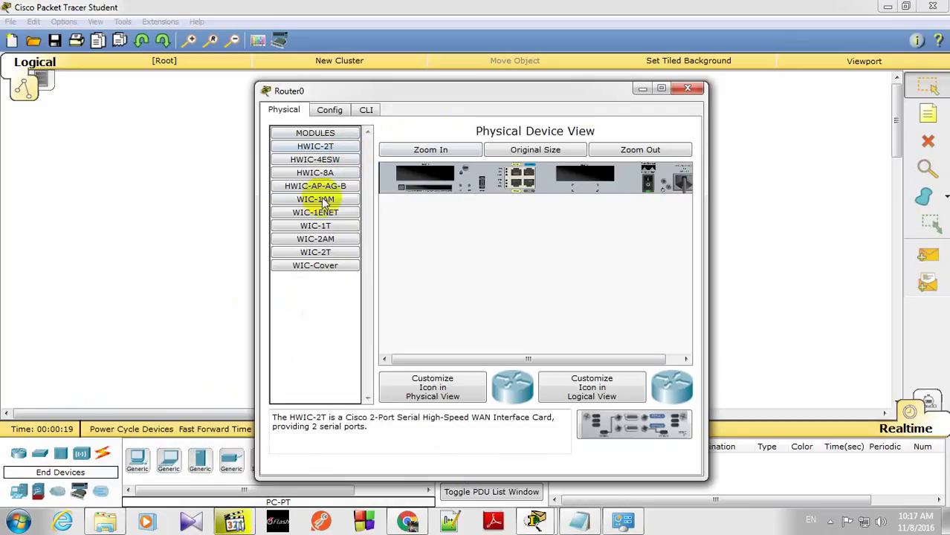
click(329, 110)
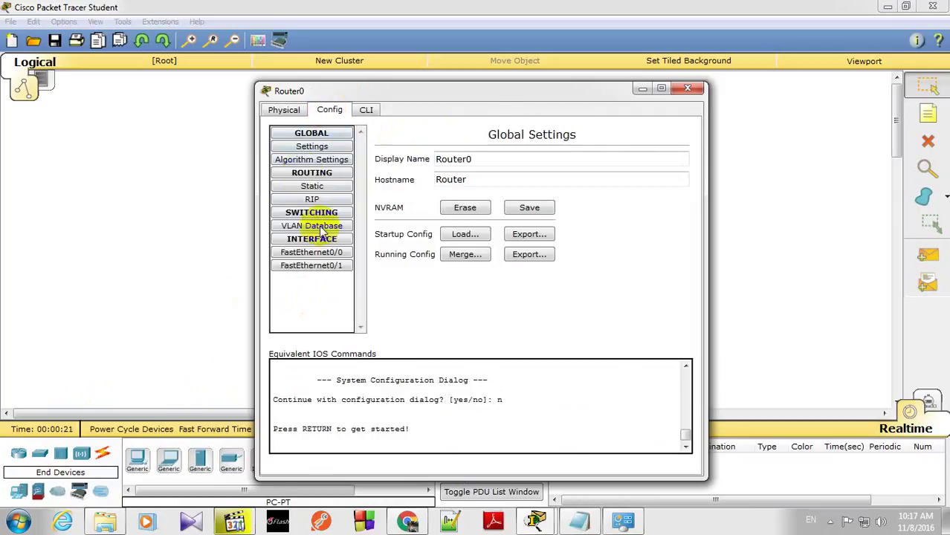
click(312, 253)
click(324, 267)
click(330, 254)
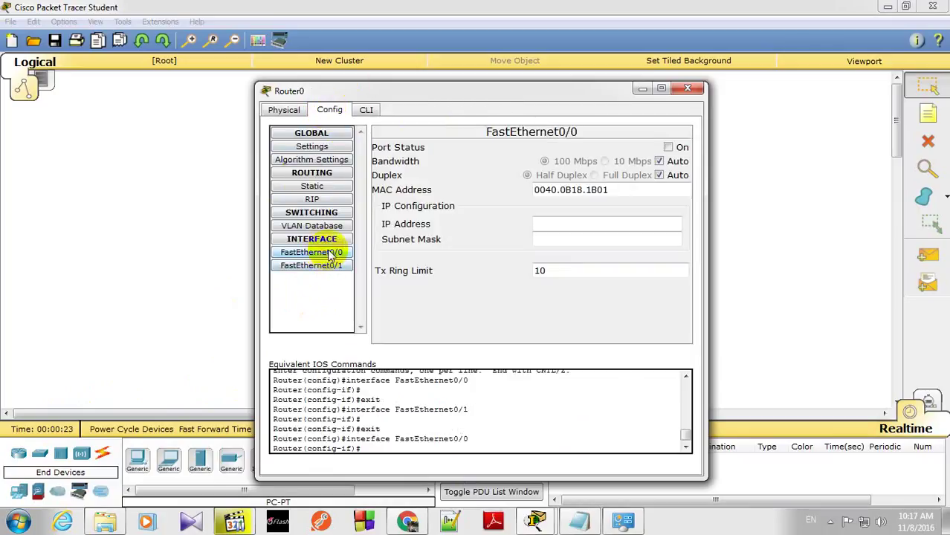
click(668, 148)
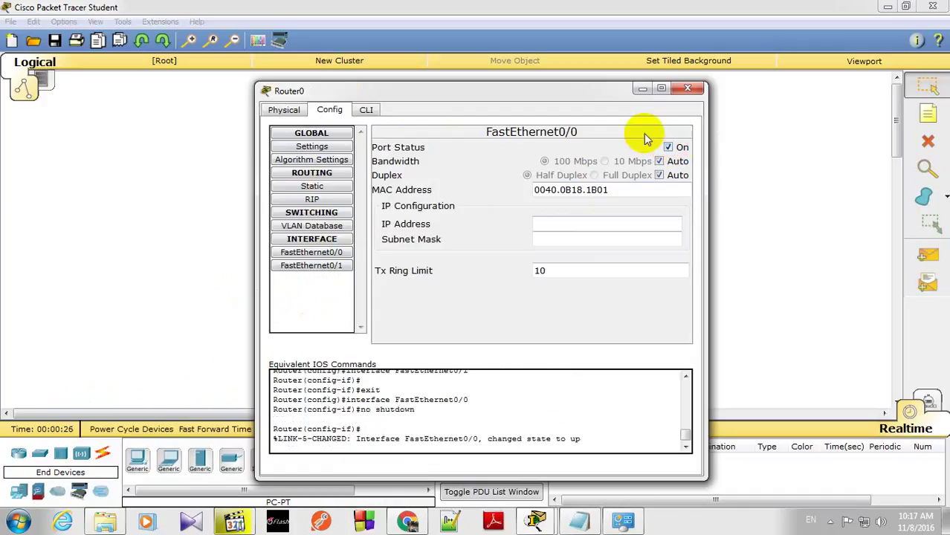
click(563, 224)
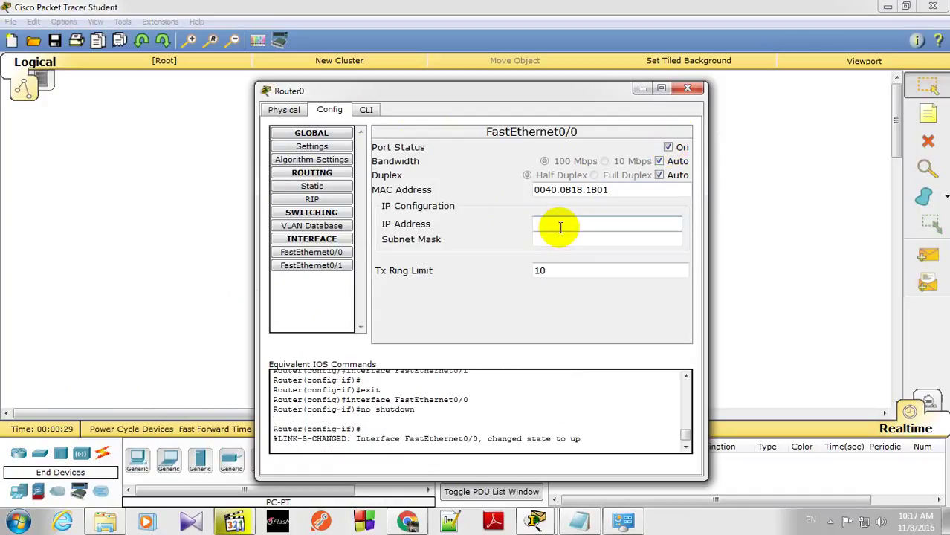
text(192.168.1.1)
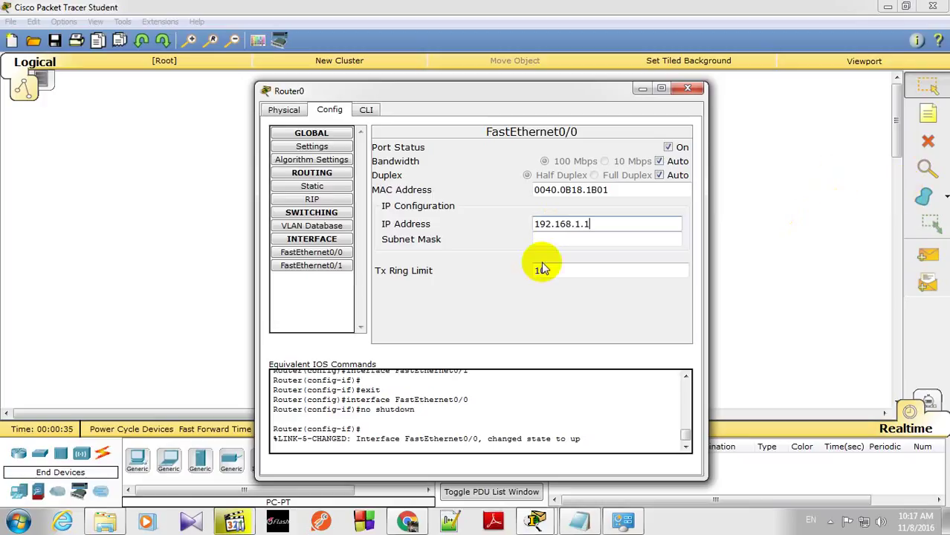
click(595, 239)
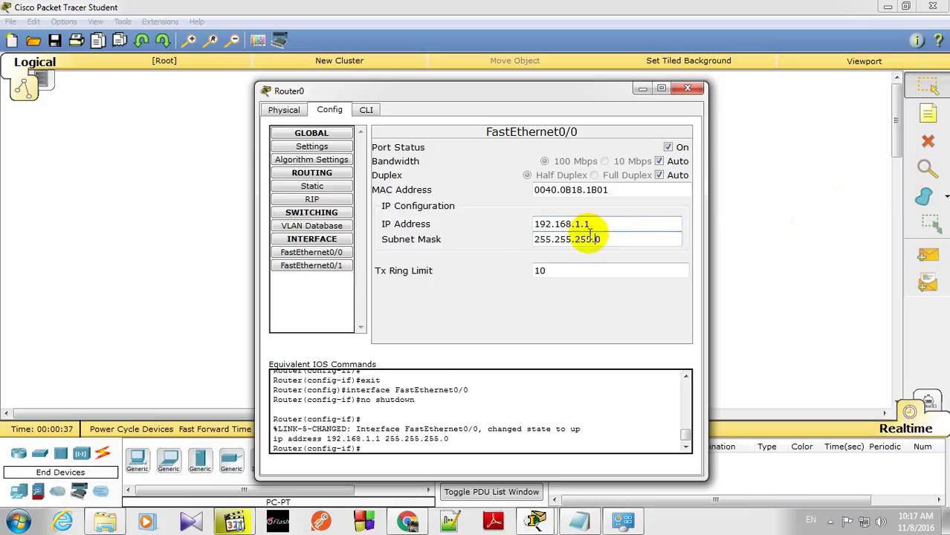
click(687, 88)
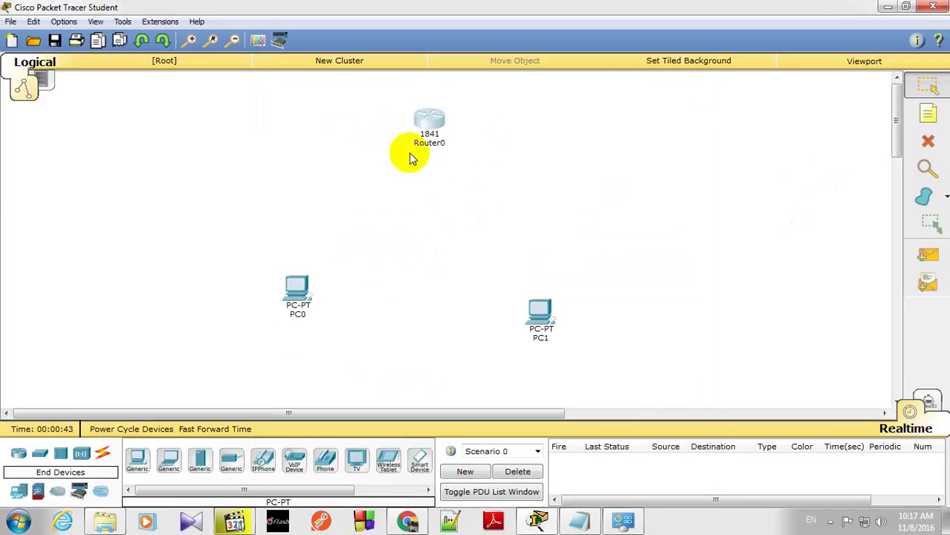
- Review the IP address configured on Router0's FastEthernet0/0 interface
click(429, 123)
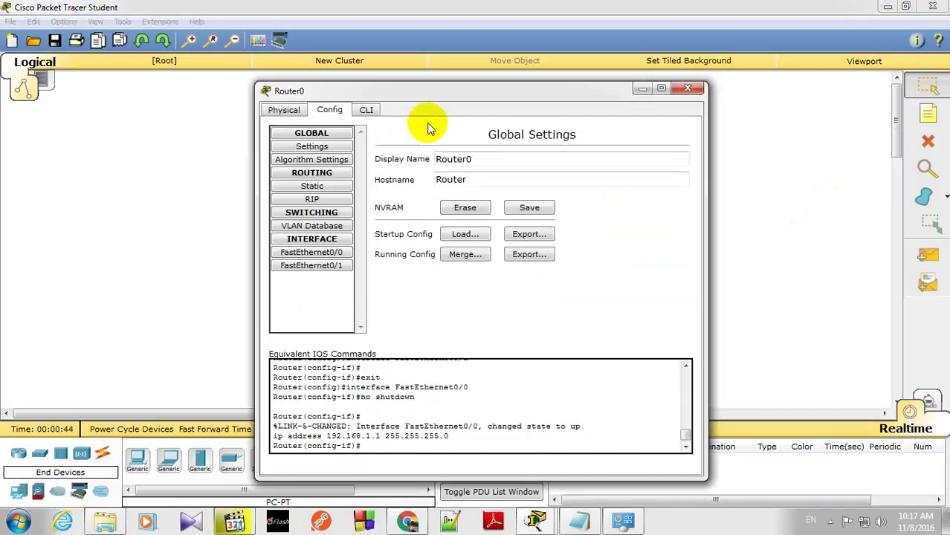
click(309, 252)
drag(594, 223, 524, 222)
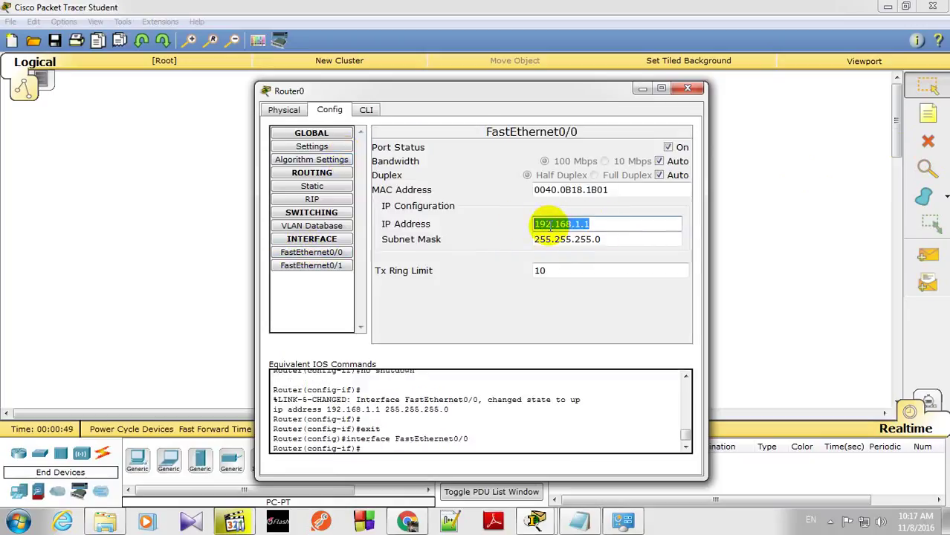
click(689, 90)
- Set PC0's static gateway to 192.168.1.1 in its global settings
click(295, 290)
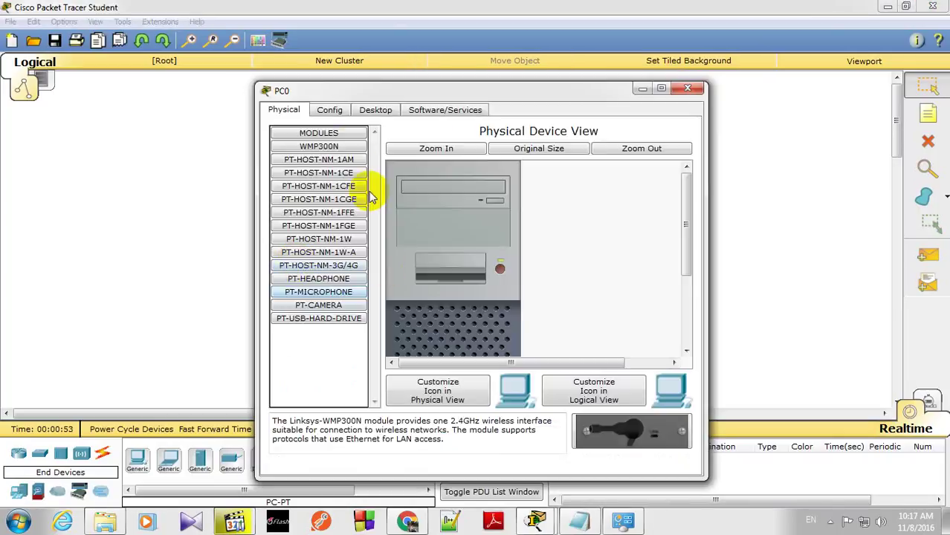
click(330, 110)
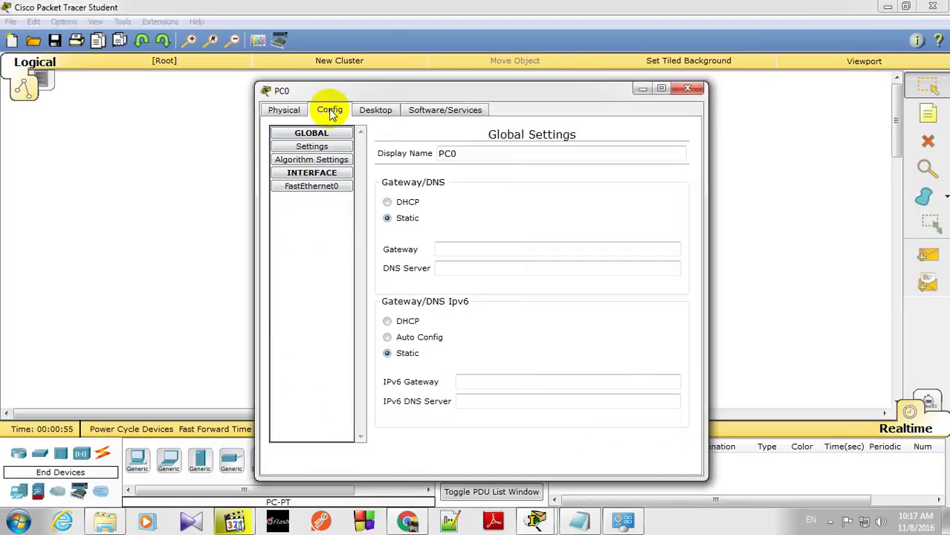
click(317, 147)
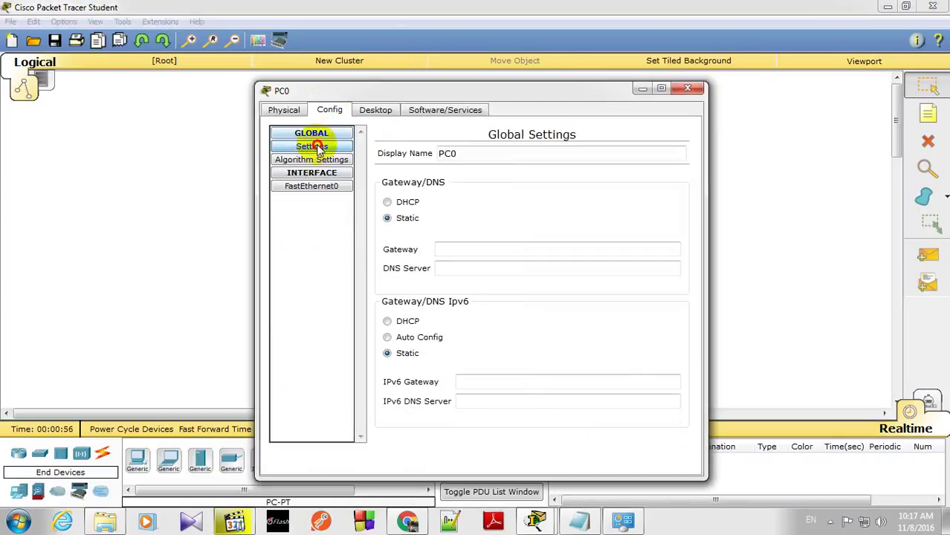
click(458, 249)
text(192.168.1.1)
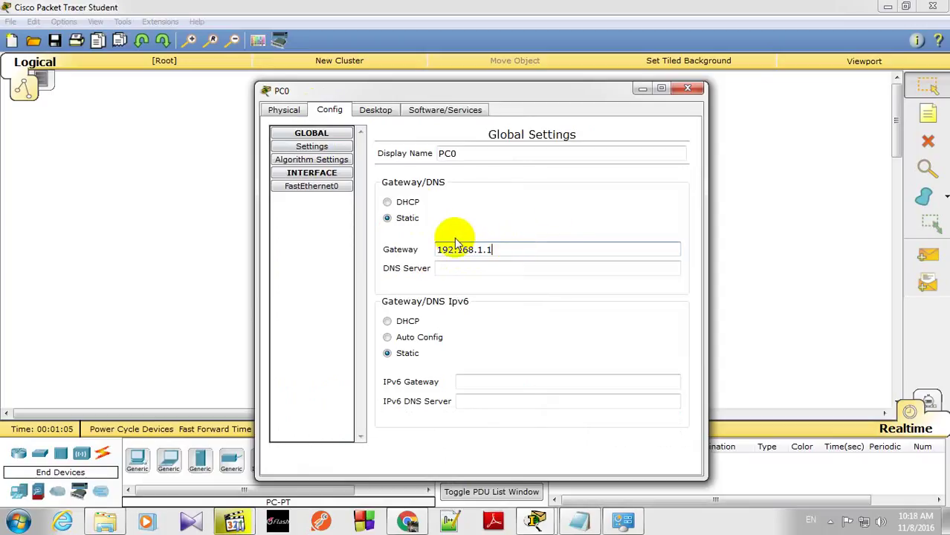
- Assign PC0's FastEthernet0 the static IP address 192.168.1.2 with subnet mask 255.255.255.0
click(325, 187)
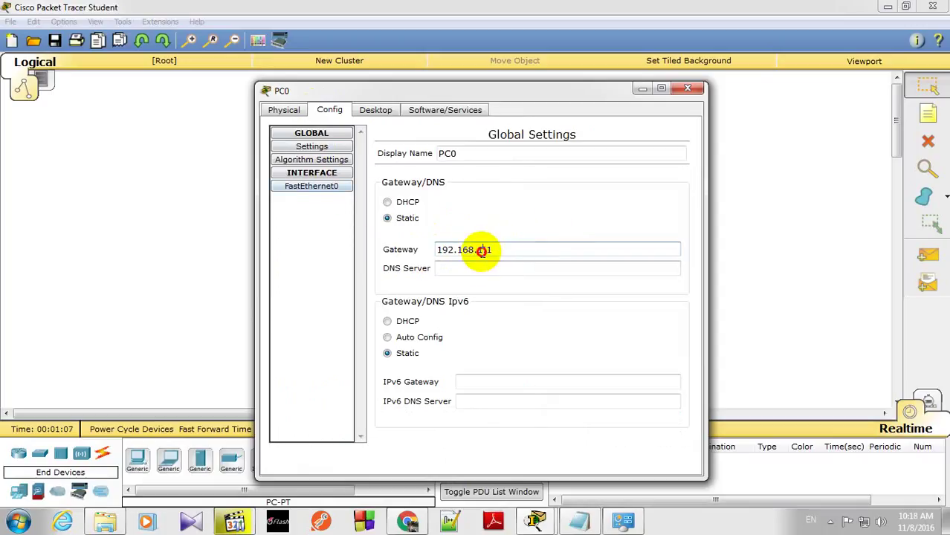
drag(483, 251, 430, 249)
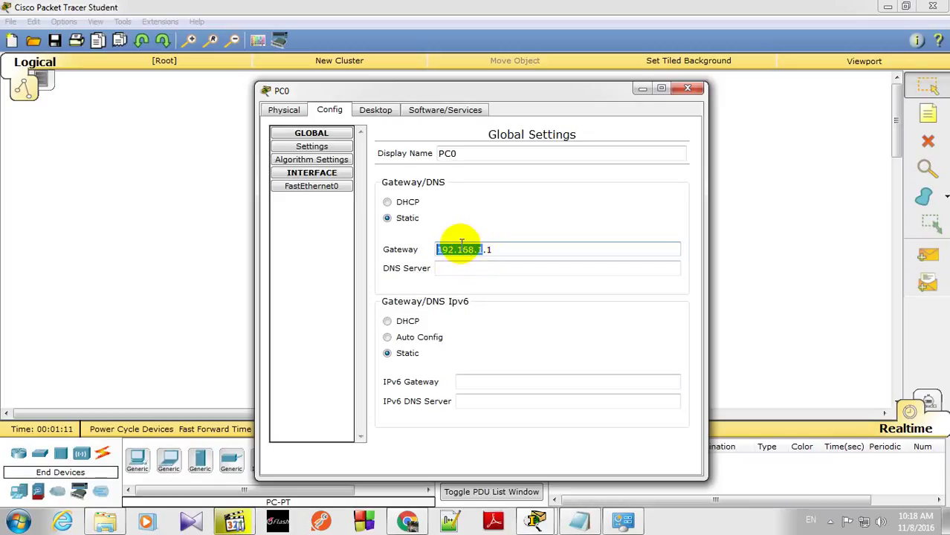
click(313, 188)
click(544, 255)
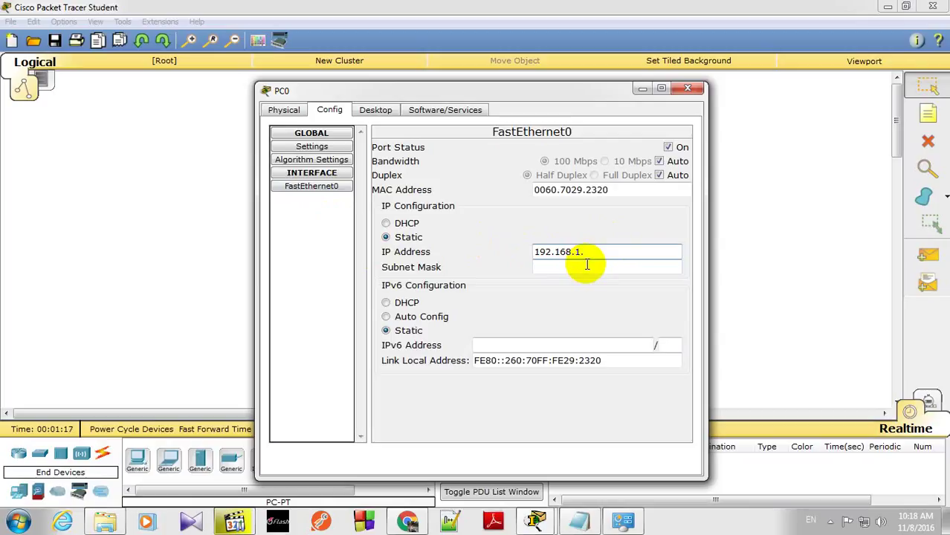
text(2)
click(592, 265)
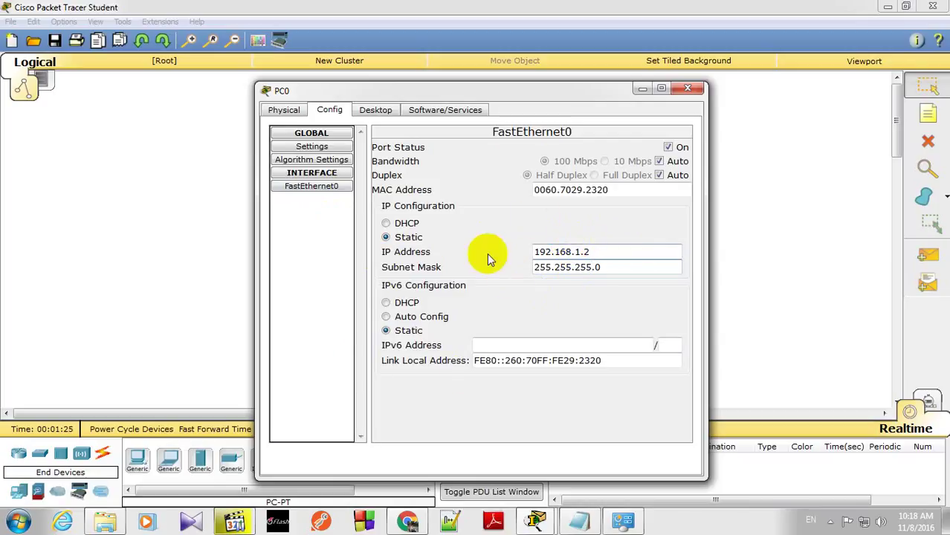
click(686, 89)
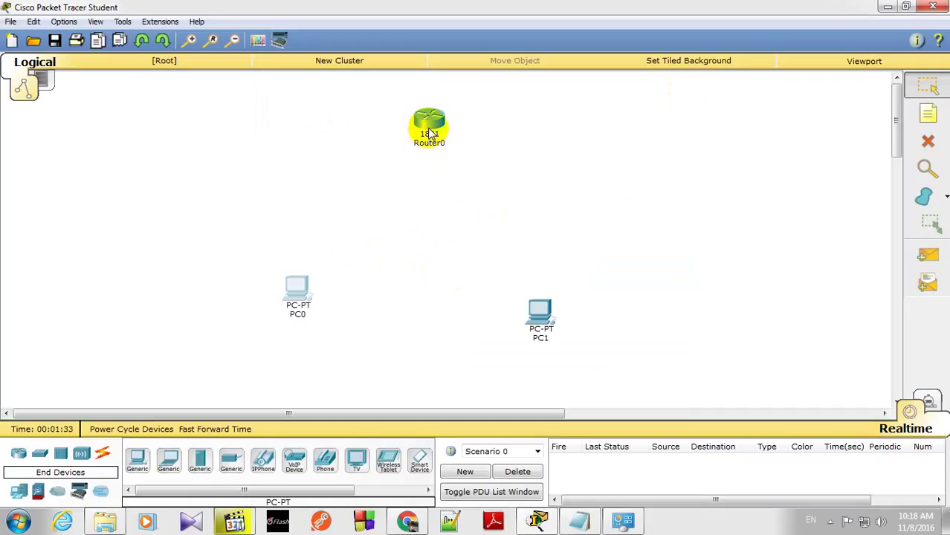
- Switch to Notepad, add the line "then again for pc1.." to the notes, and return to Packet Tracer
click(578, 518)
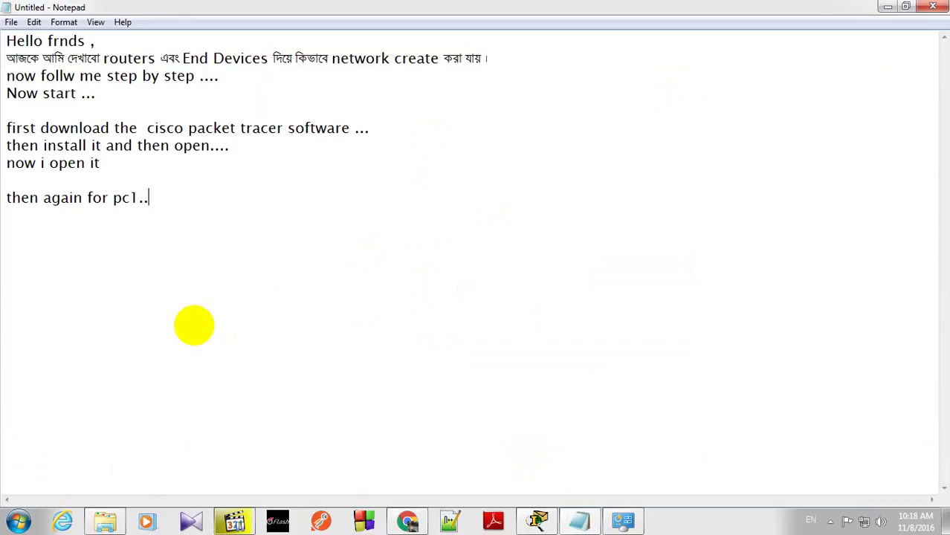
click(538, 518)
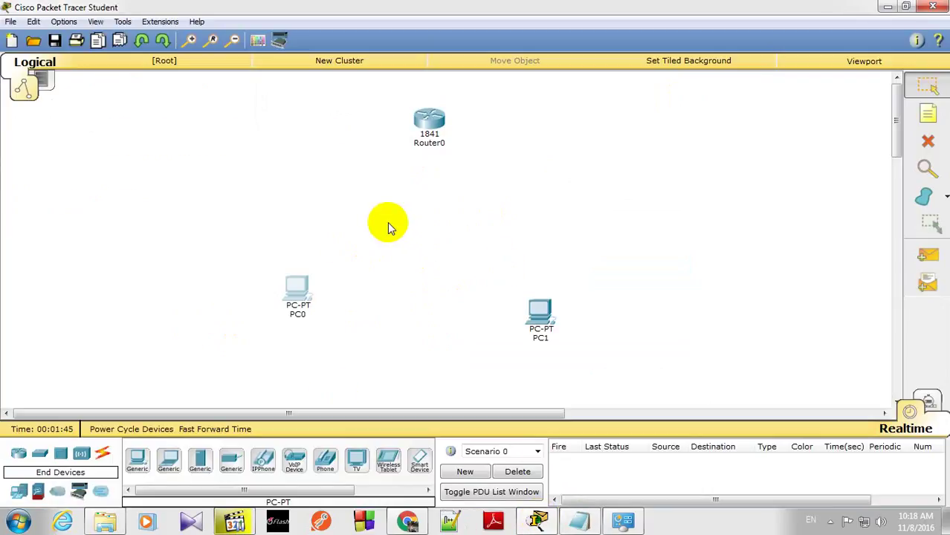
- Assign Router0's FastEthernet0/1 IP address 192.168.2.1 with subnet mask 255.255.255.0 and enable the port
click(429, 122)
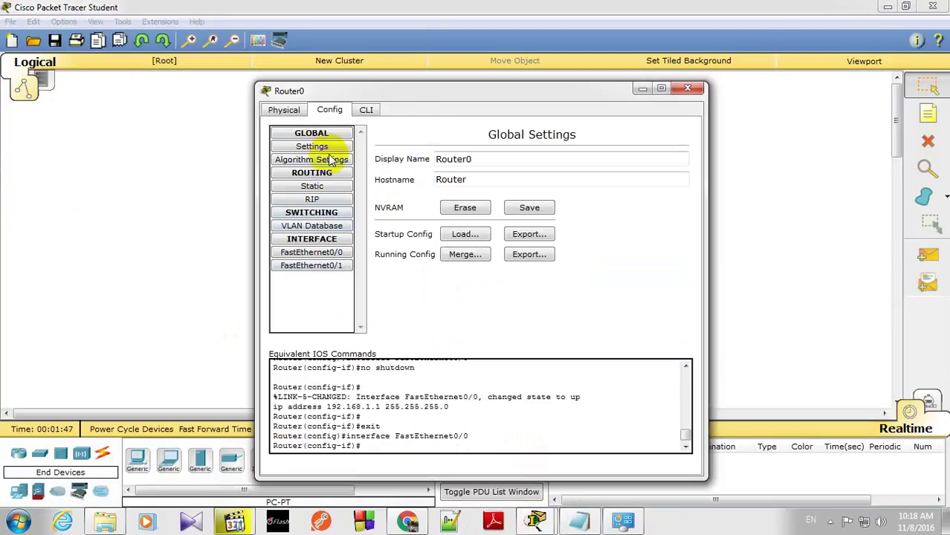
click(316, 265)
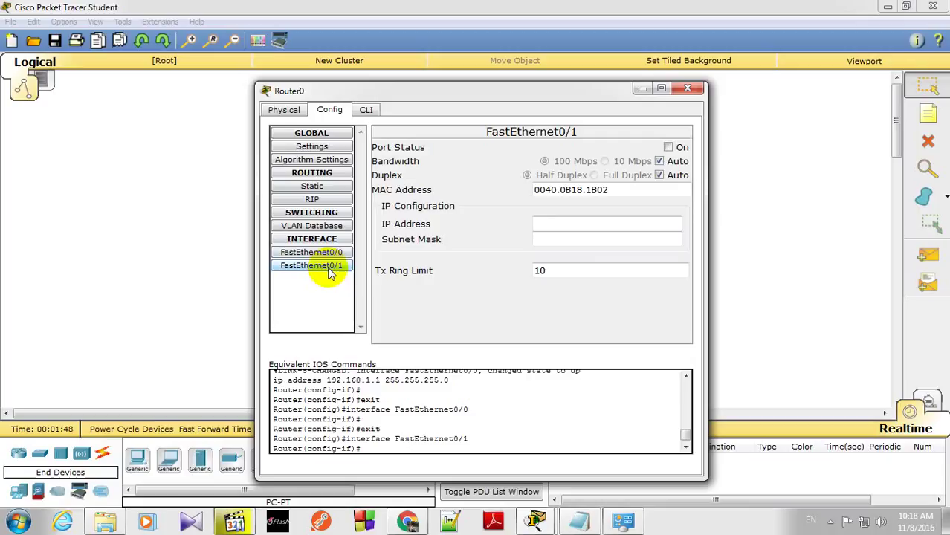
click(560, 224)
text(192.)
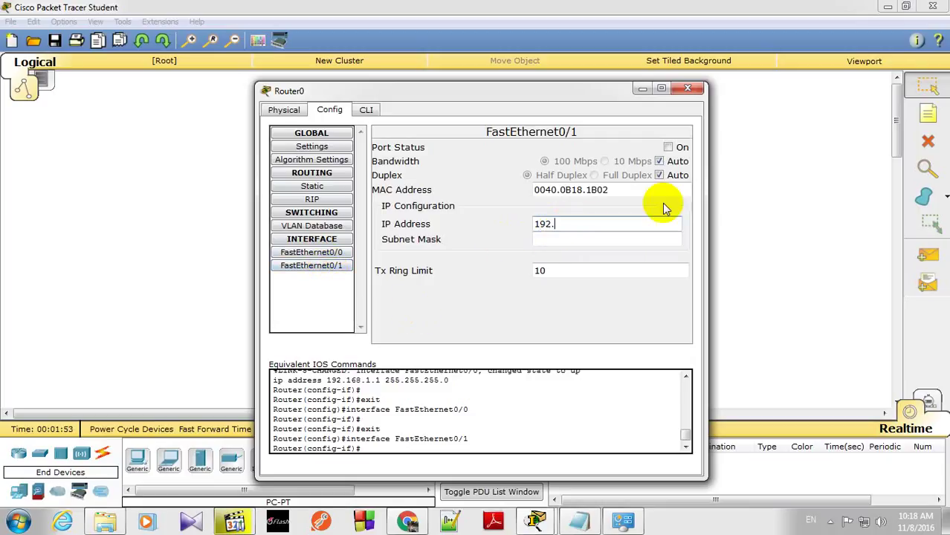
text(168.2.1)
click(575, 239)
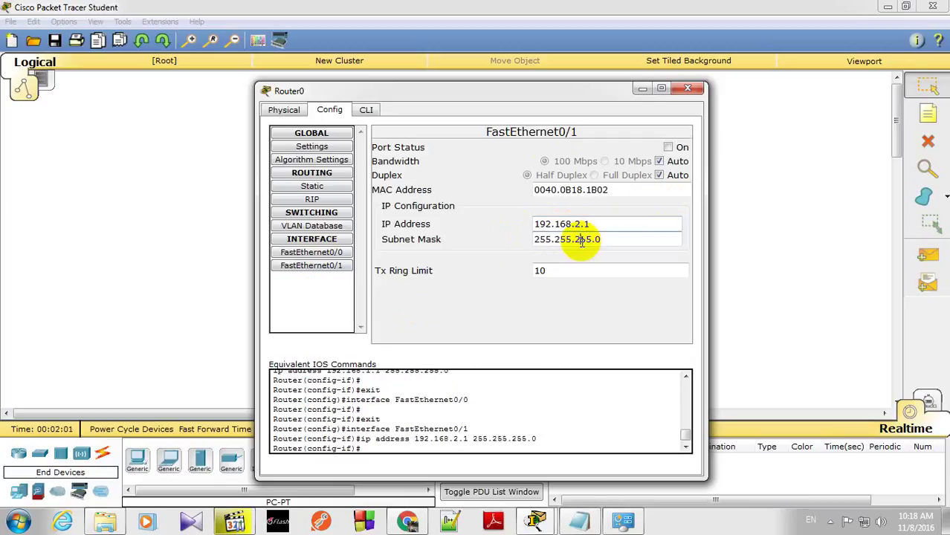
click(667, 147)
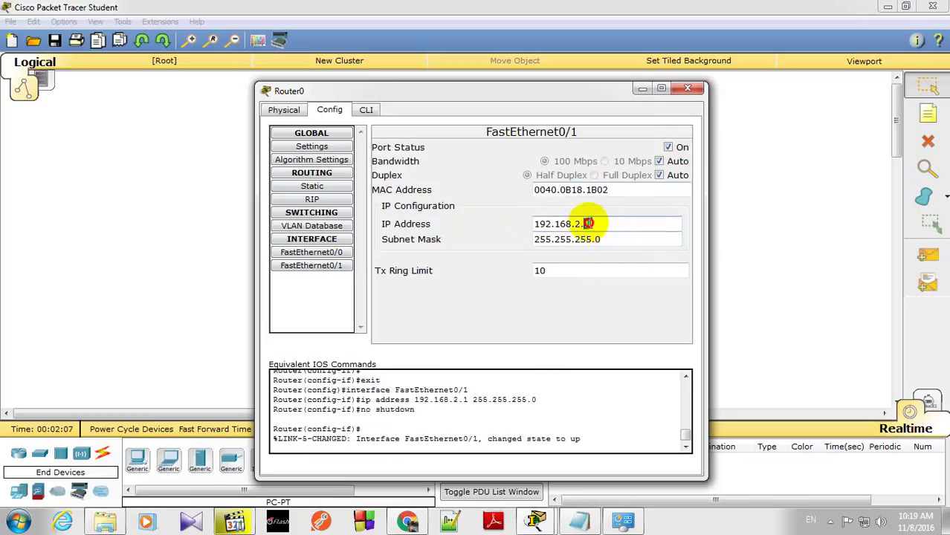
- Close Router0's configuration and set PC1's static gateway to 192.168.2.1 in its global settings
drag(588, 223, 532, 223)
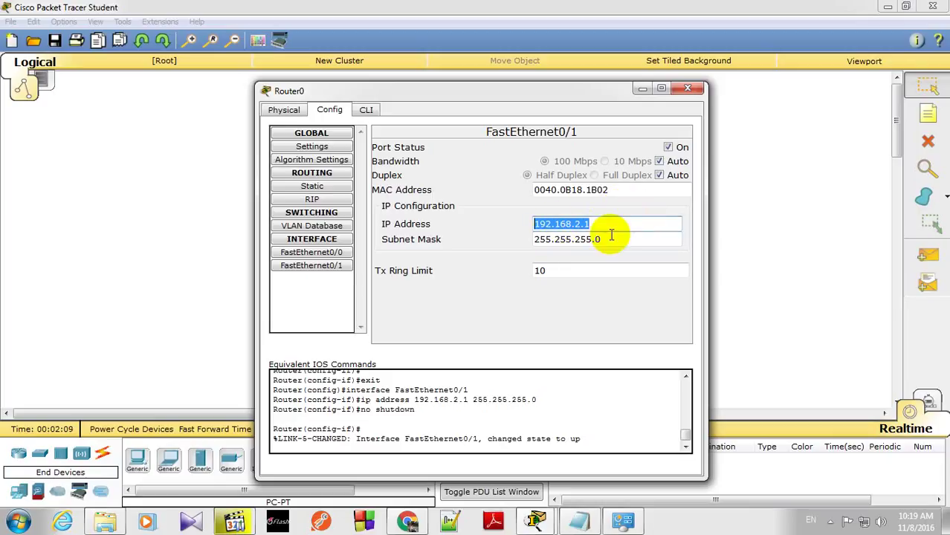
click(687, 88)
click(537, 313)
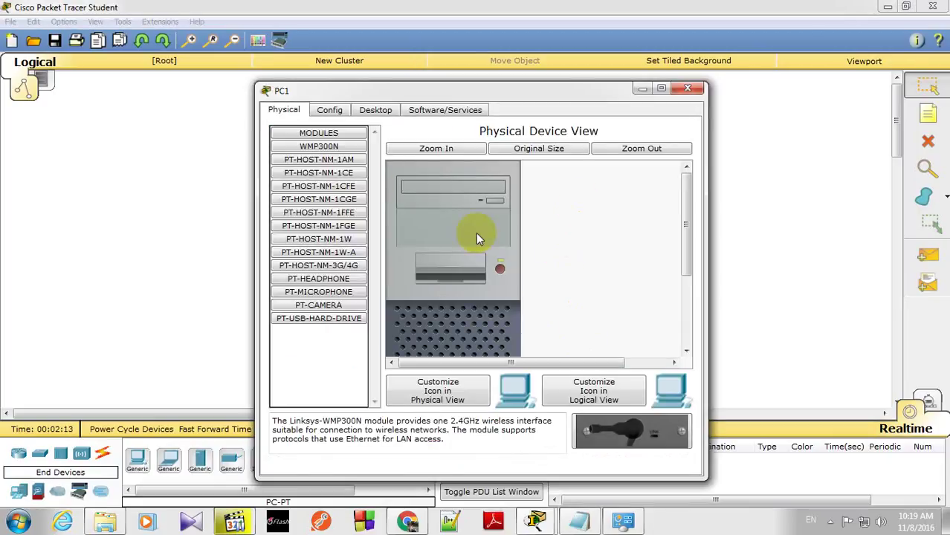
click(330, 111)
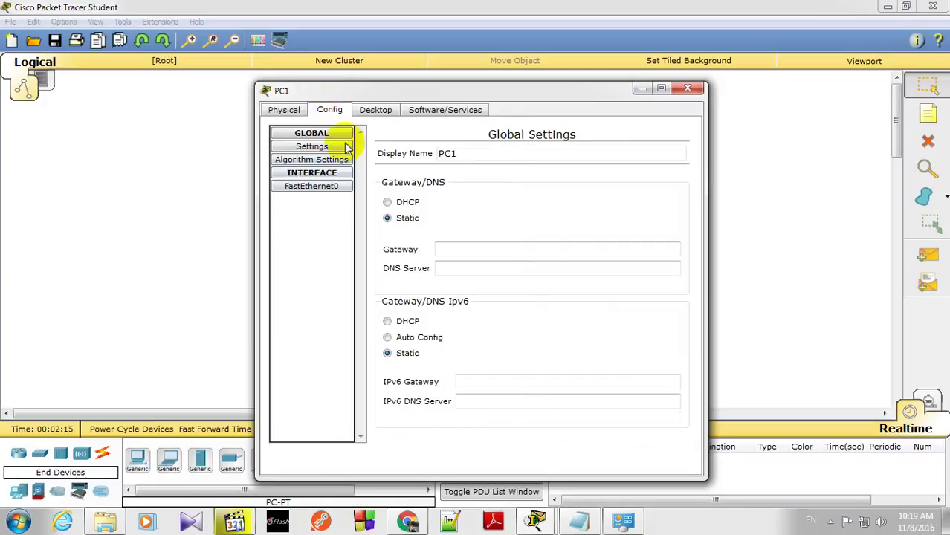
click(326, 147)
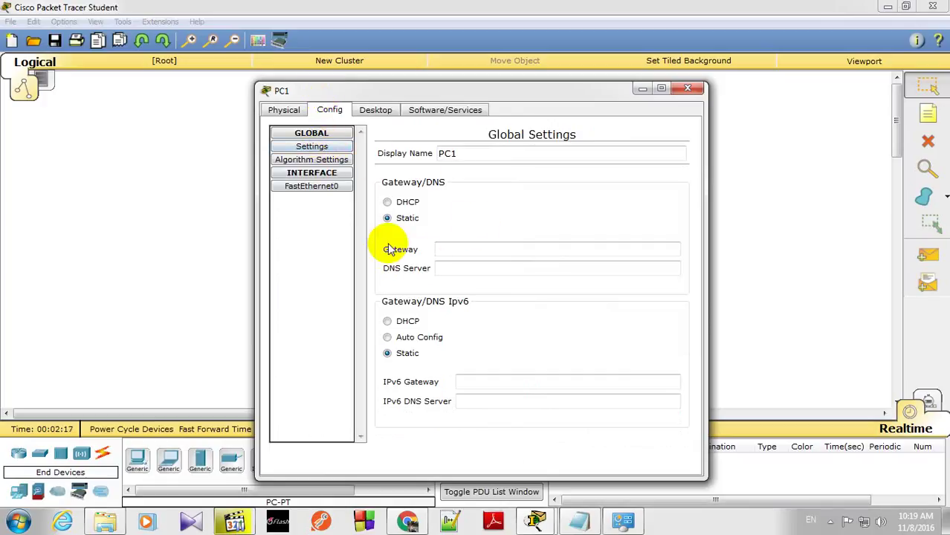
click(454, 250)
text(192.168.2.1)
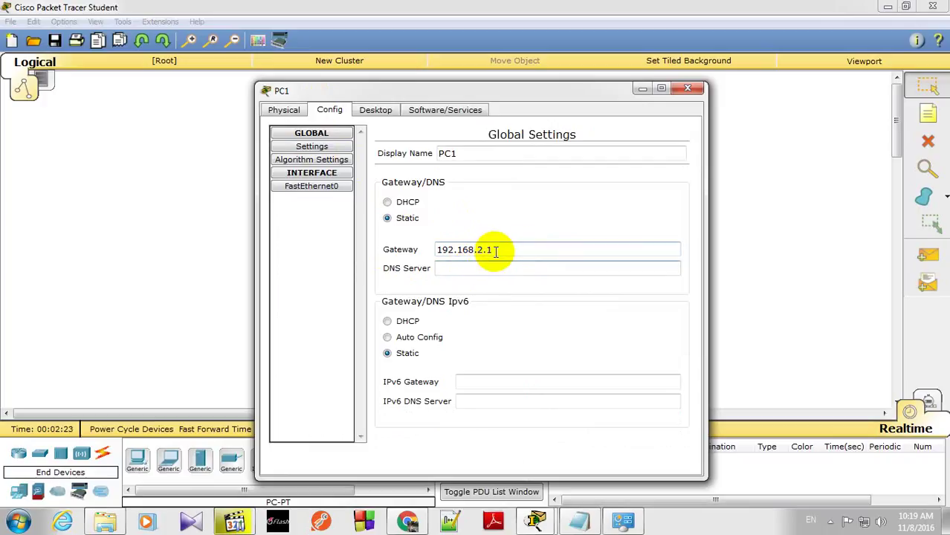
click(489, 250)
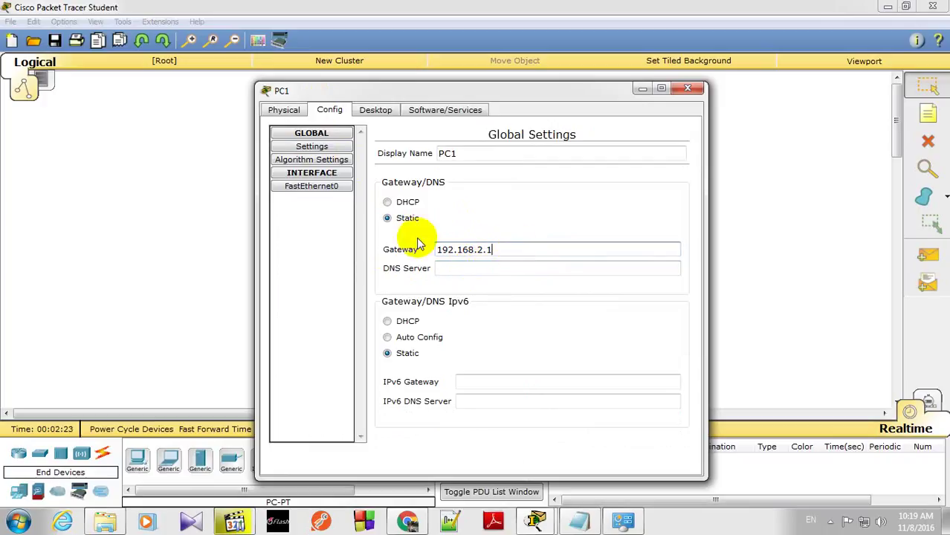
click(327, 186)
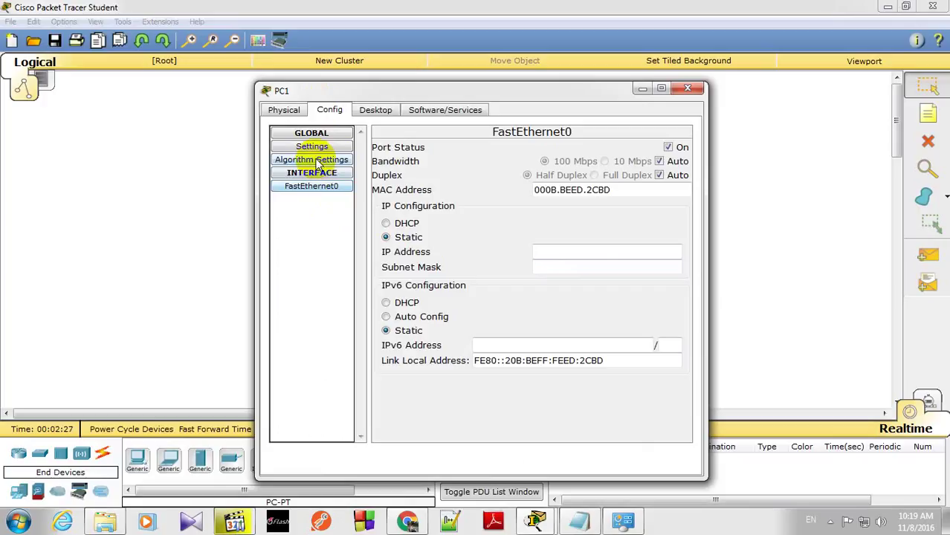
click(315, 149)
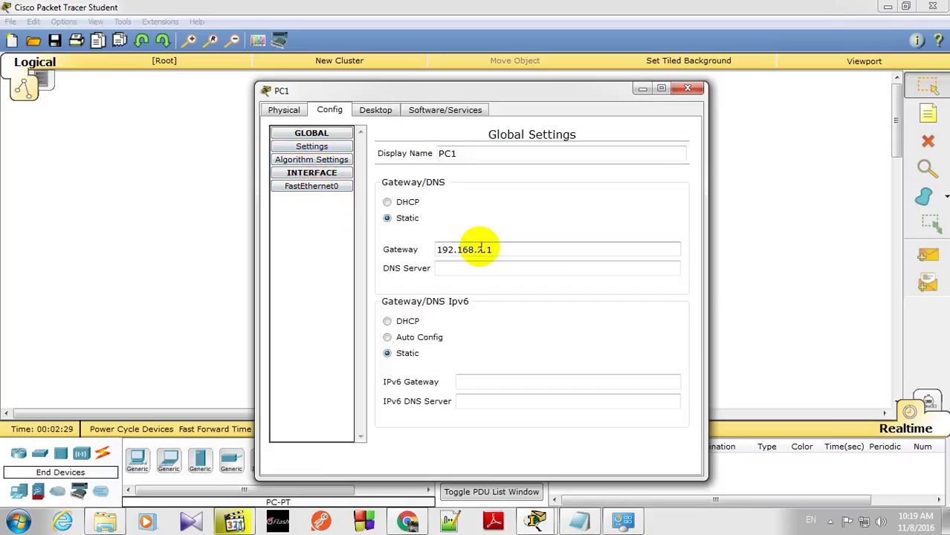
drag(483, 249, 427, 253)
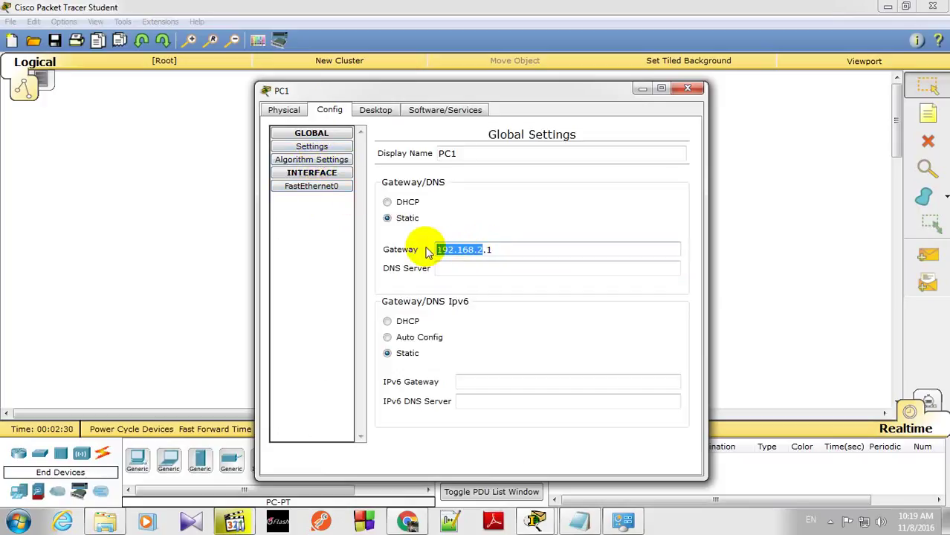
- Assign PC1's FastEthernet0 the static IP address 192.168.2.2 with subnet mask 255.255.255.0
click(318, 186)
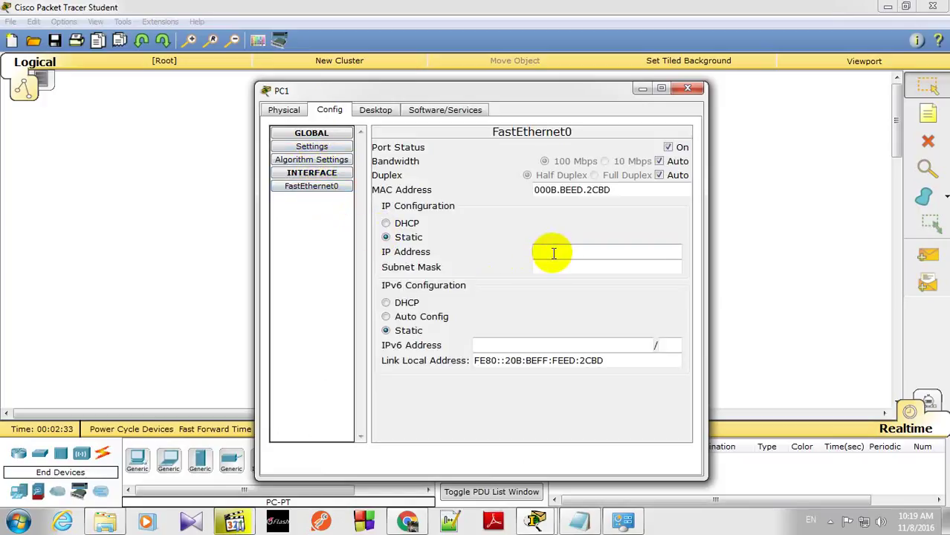
click(330, 187)
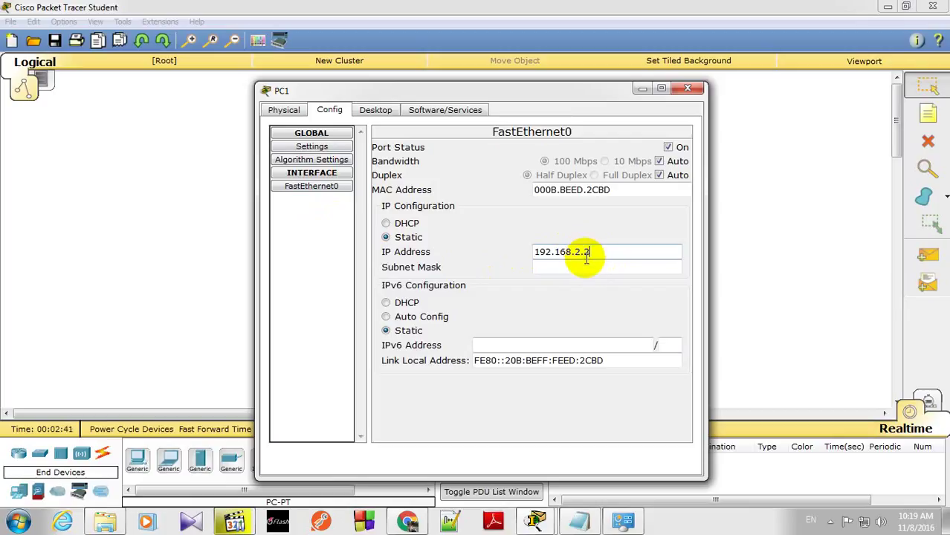
click(585, 267)
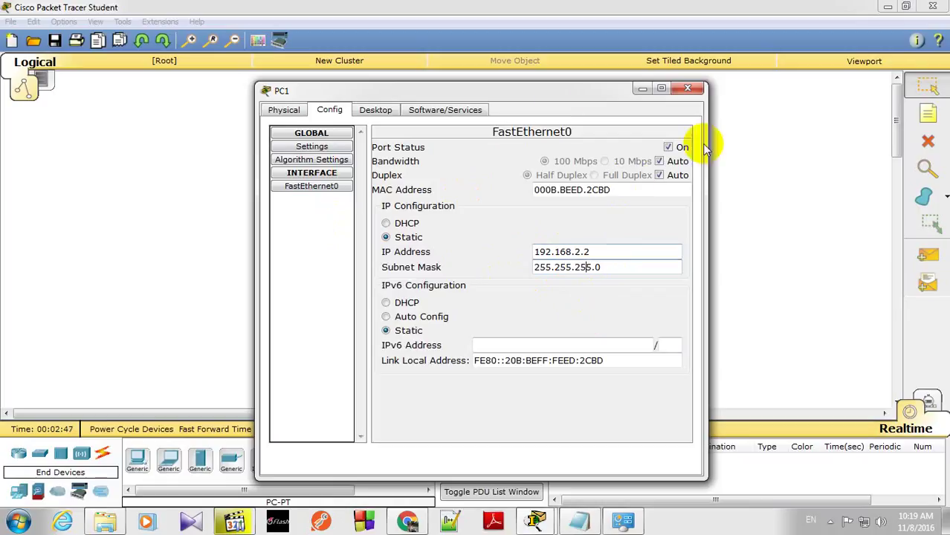
click(687, 90)
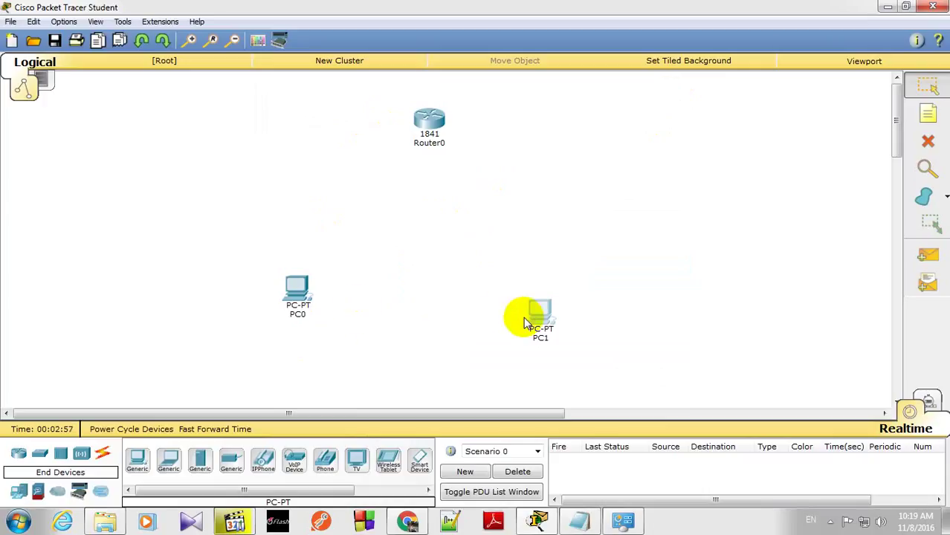
- Connect PC0 and PC1 to Router0 with automatically chosen connection types, adjusting PC1's position in the workspace
drag(540, 322, 548, 301)
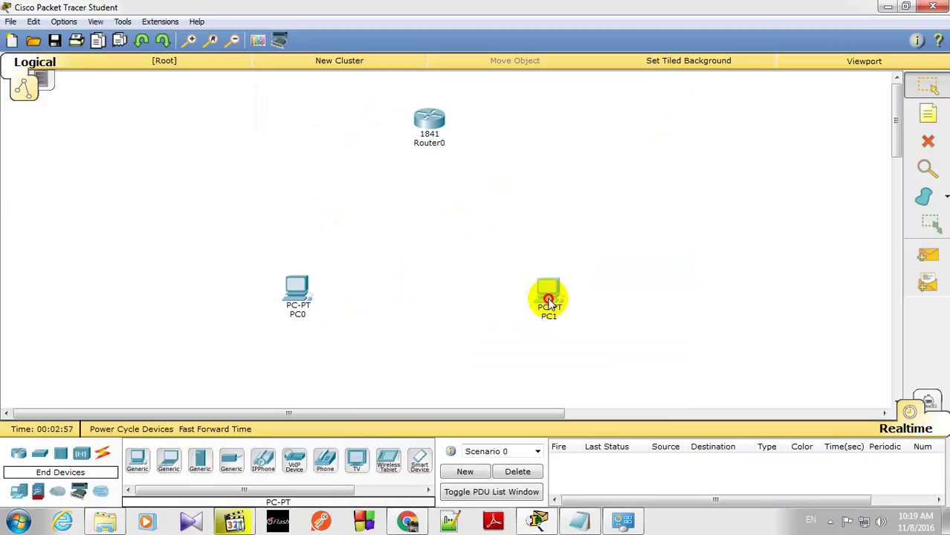
click(136, 462)
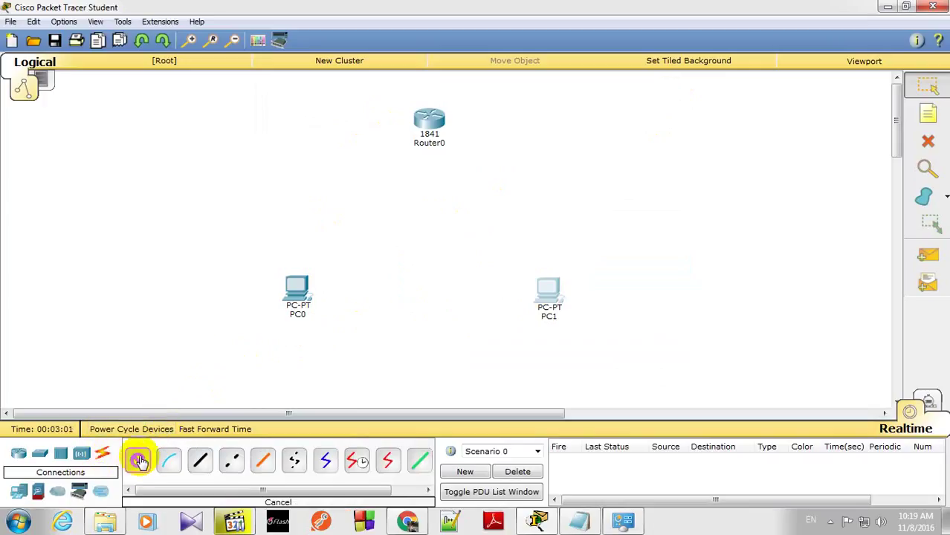
click(297, 281)
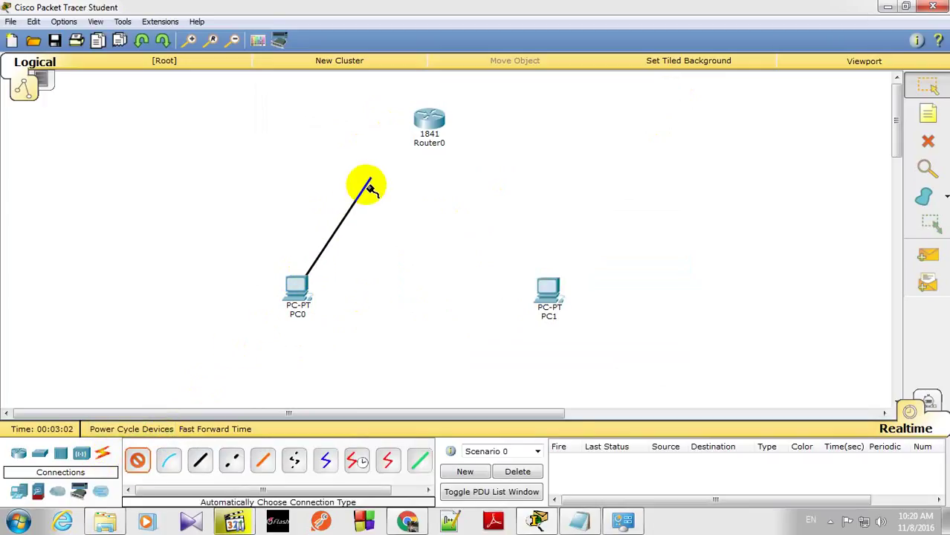
click(426, 119)
click(138, 464)
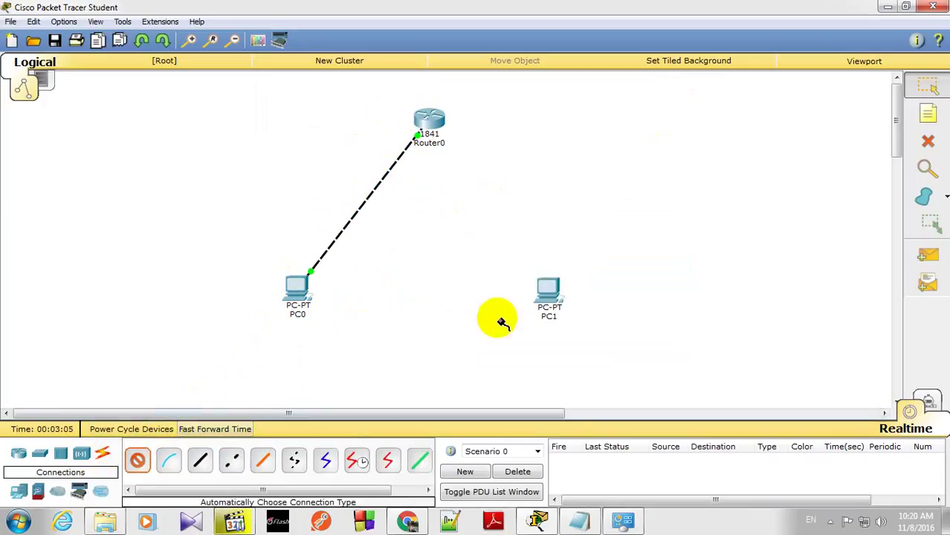
click(549, 286)
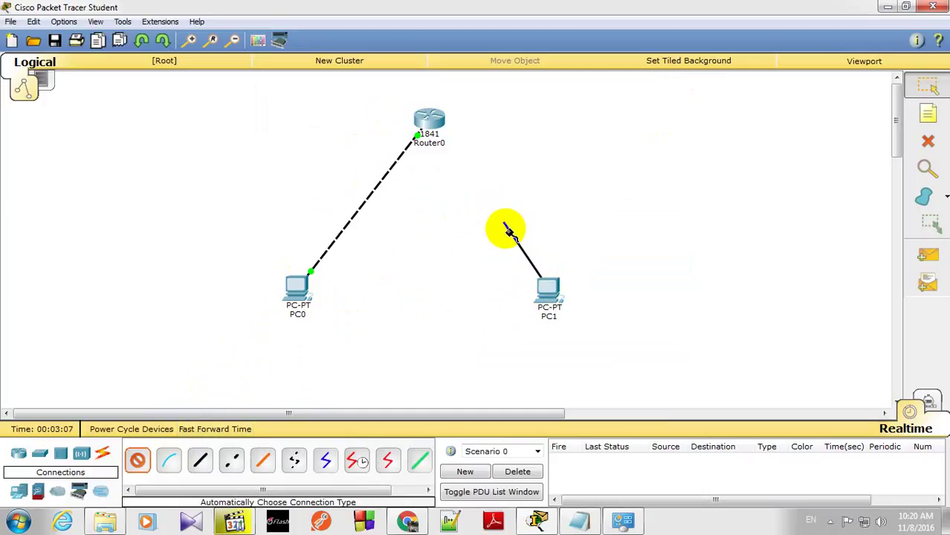
click(433, 123)
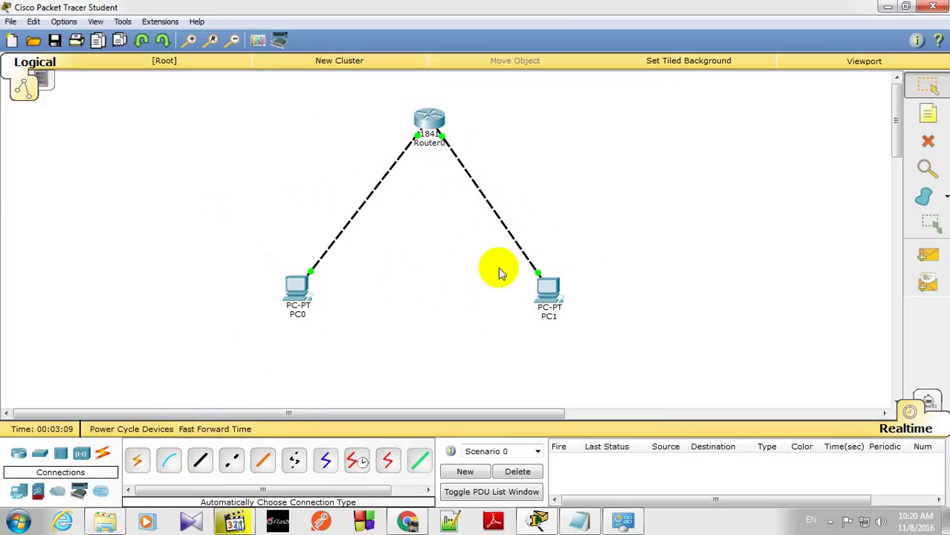
drag(553, 297, 590, 303)
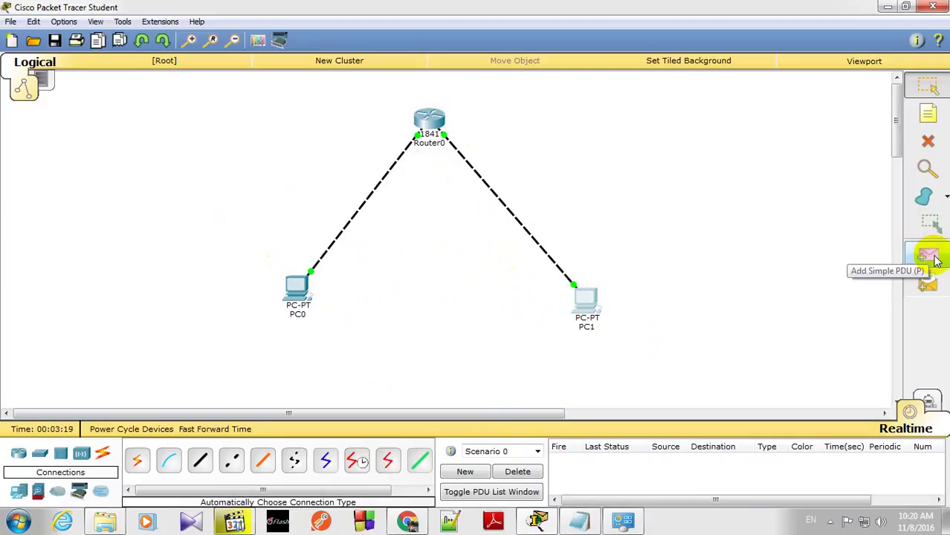
- Switch to Notepad, add the line "now packet pass korabo..." to the notes, and return to Packet Tracer
click(579, 519)
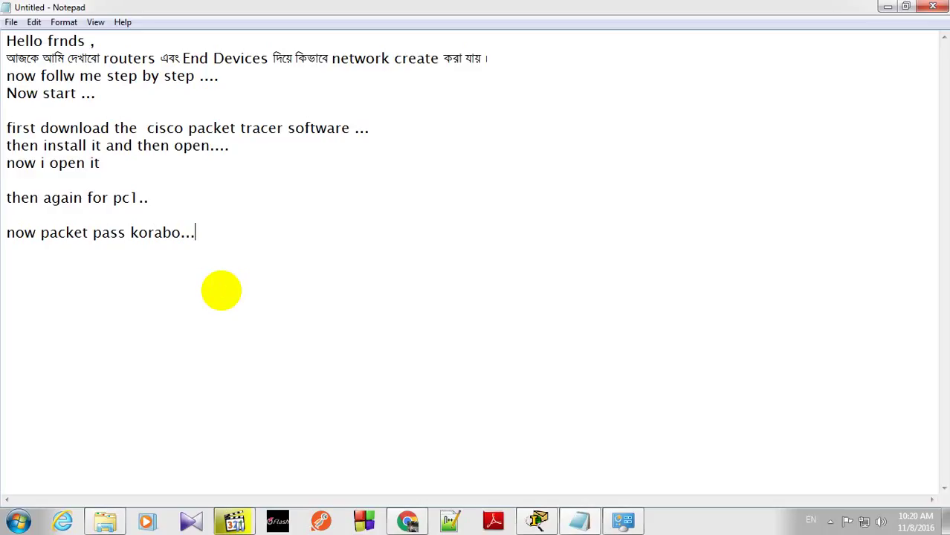
click(537, 521)
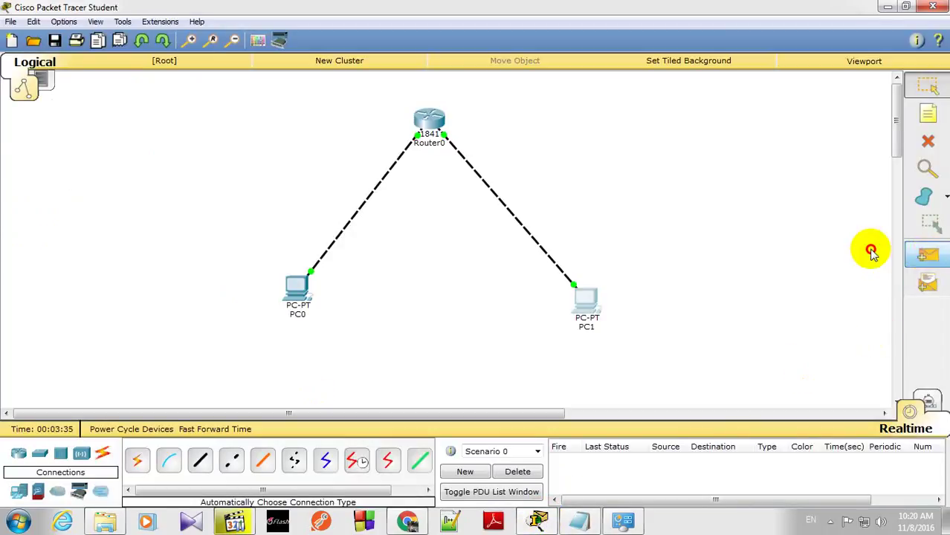
- Send a simple PDU from PC0 to PC1 and delete its scenario entry
click(935, 256)
click(295, 285)
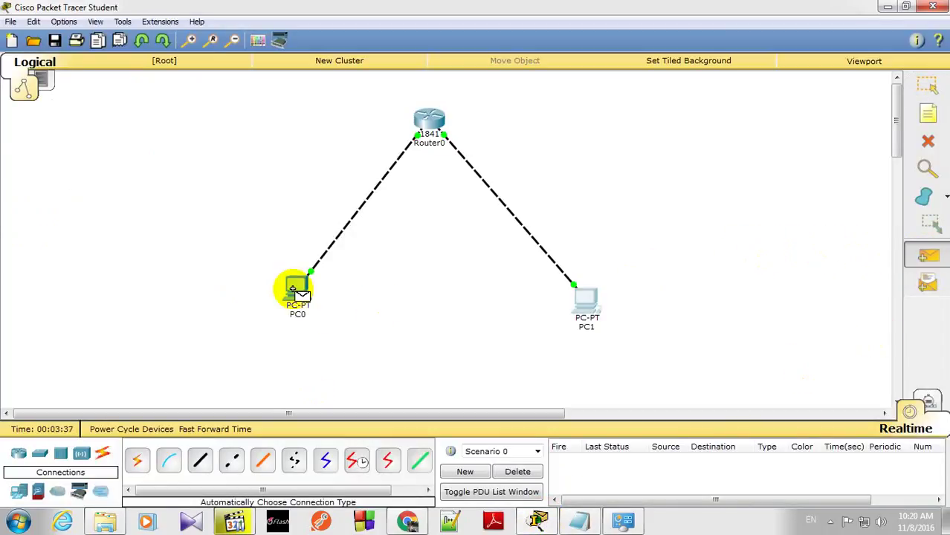
click(579, 301)
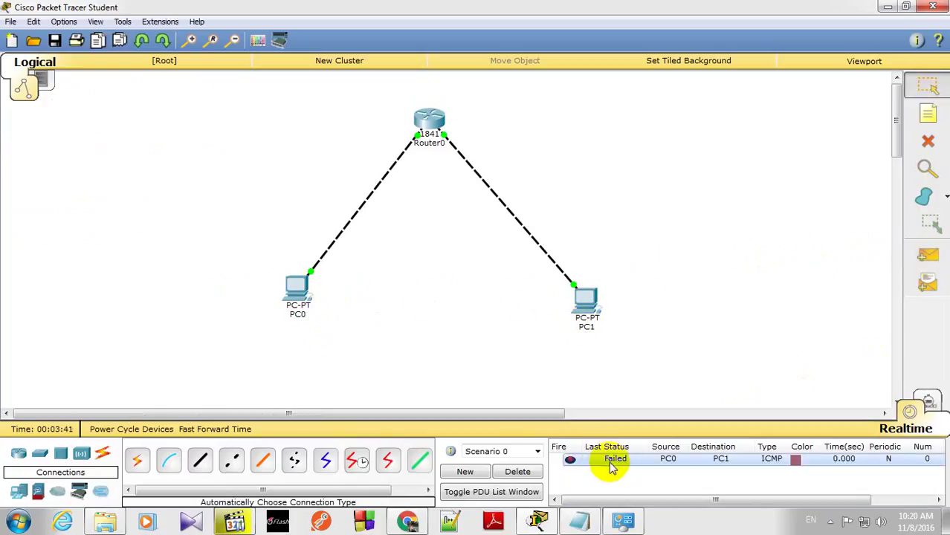
click(515, 471)
- Send a simple PDU from PC1 to PC0 to test the connection between the subnets
click(922, 266)
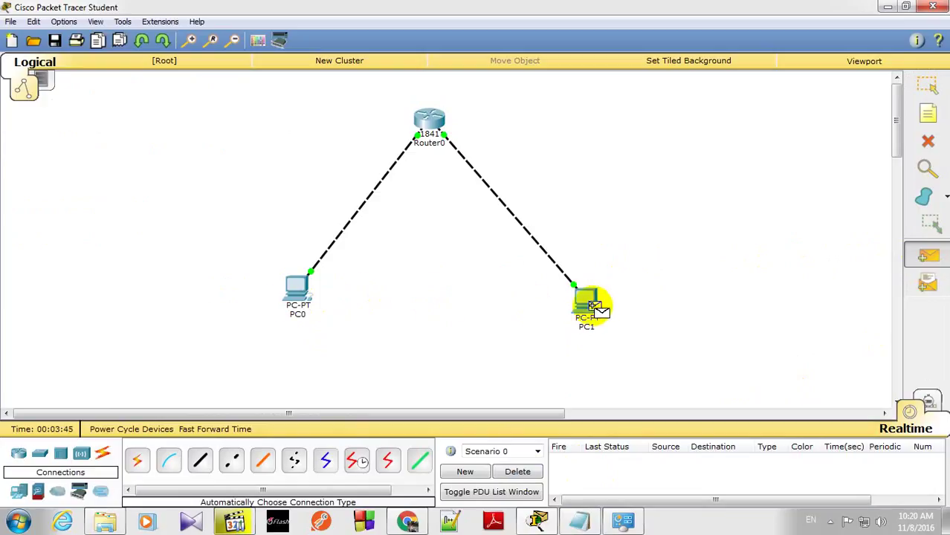
click(587, 304)
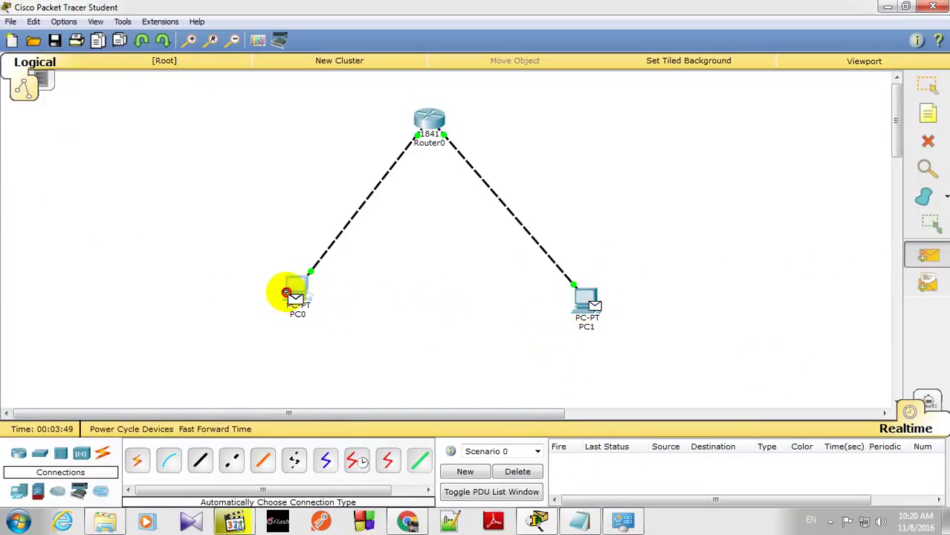
click(287, 292)
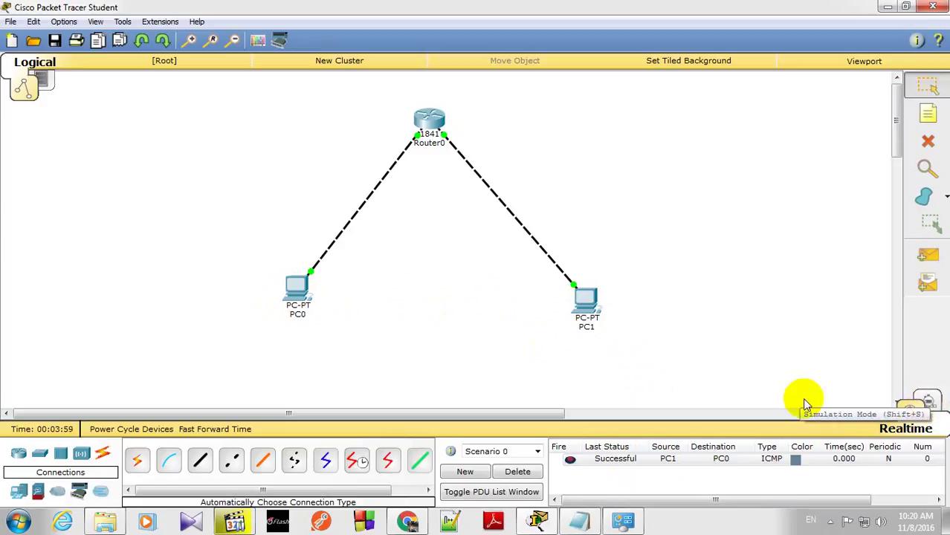
- Switch to the Notepad notes
click(581, 523)
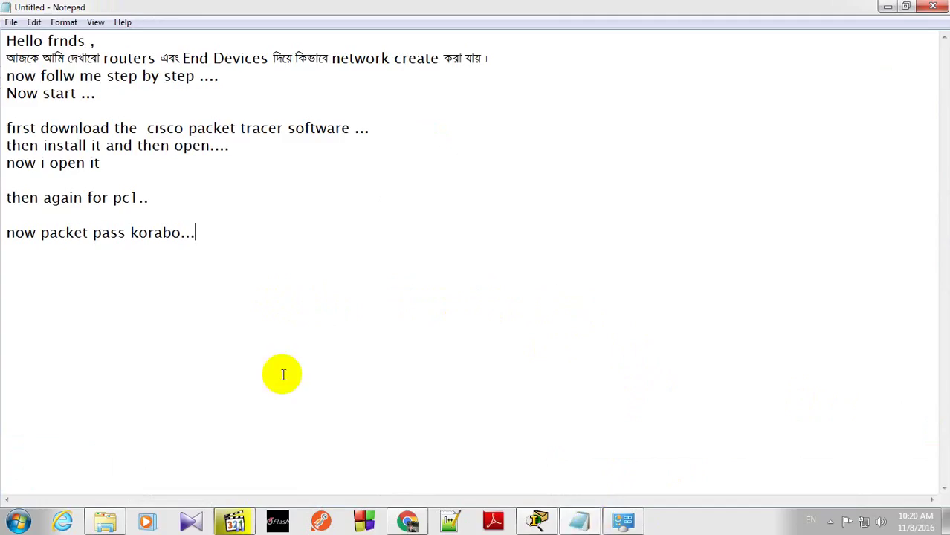